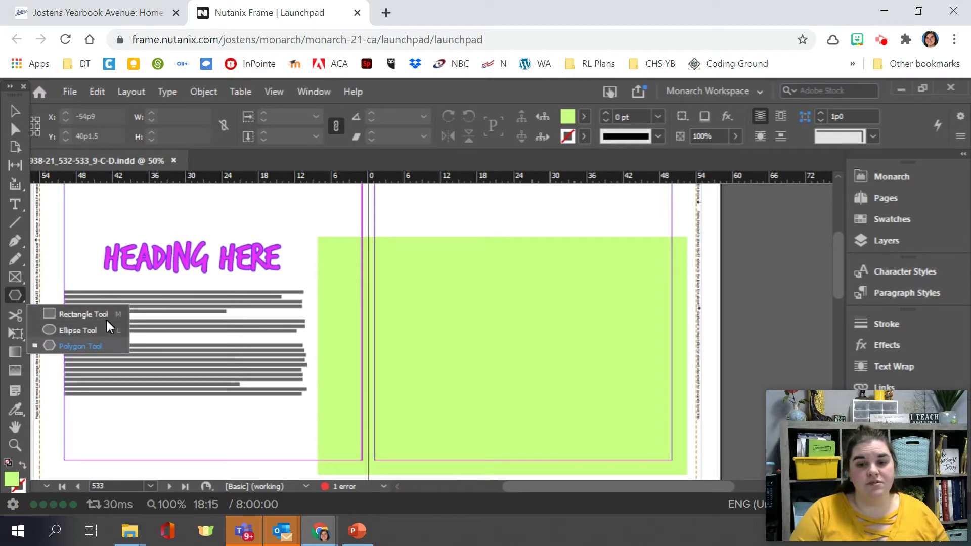
Step: Draw a rectangle about 47p9 wide and 3p0.6 high across the HEADING HERE text and fill it with yellow R=245 G=238 B=21
left_click(108, 317)
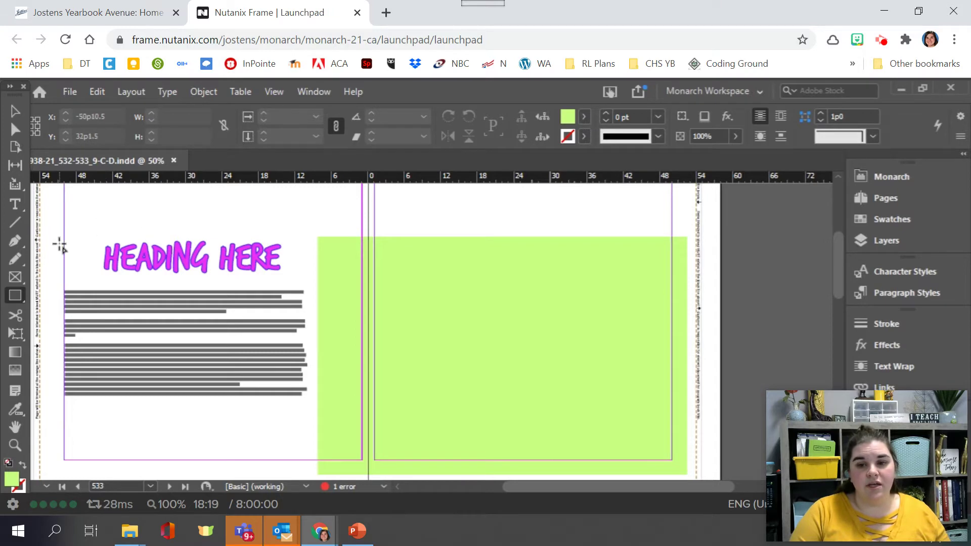
left_click_drag(59, 240, 349, 257)
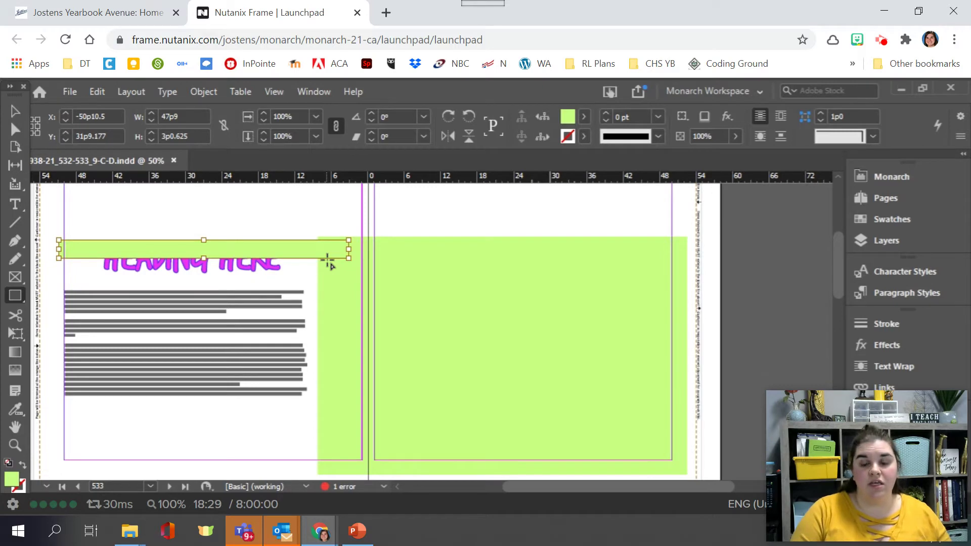
left_click(584, 115)
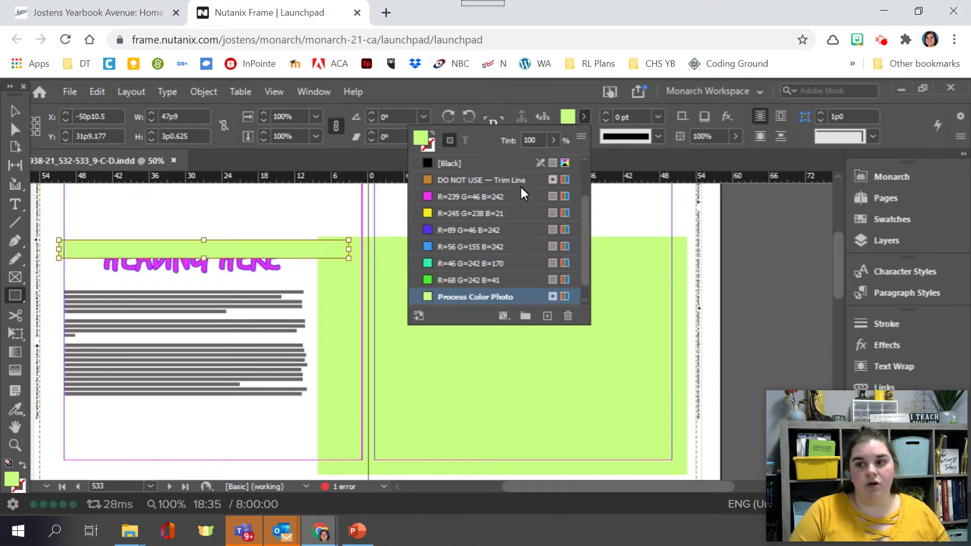
left_click(488, 214)
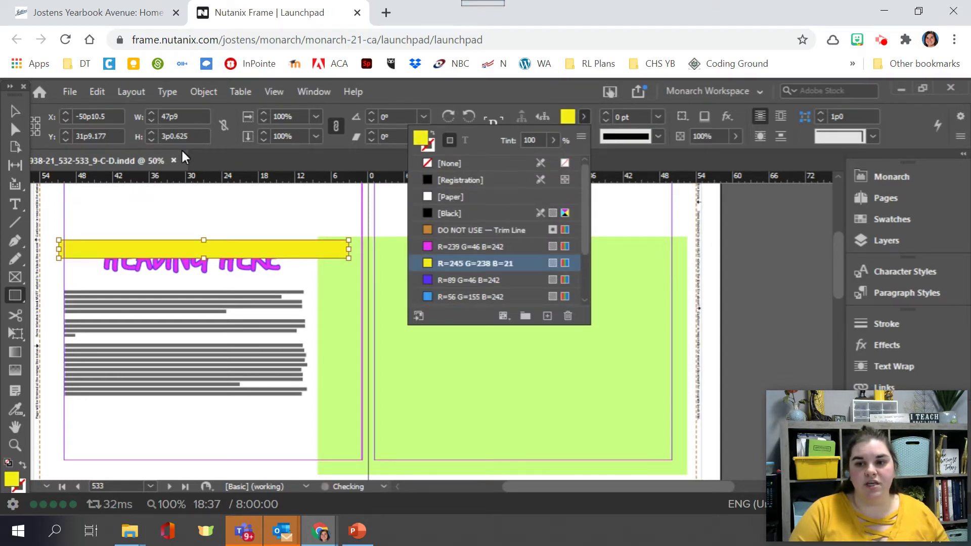
Step: Send the yellow rectangle to the back, behind the heading text
left_click(18, 105)
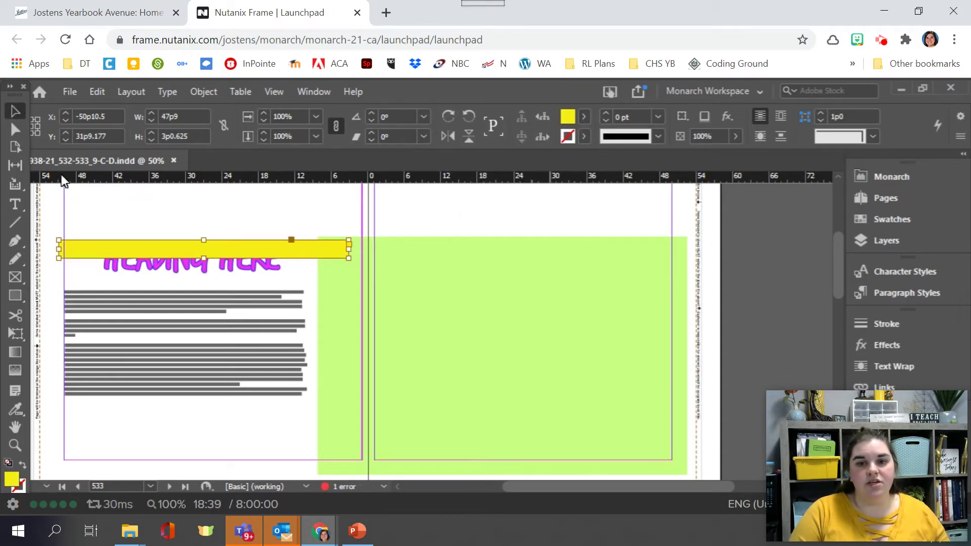
right_click(79, 253)
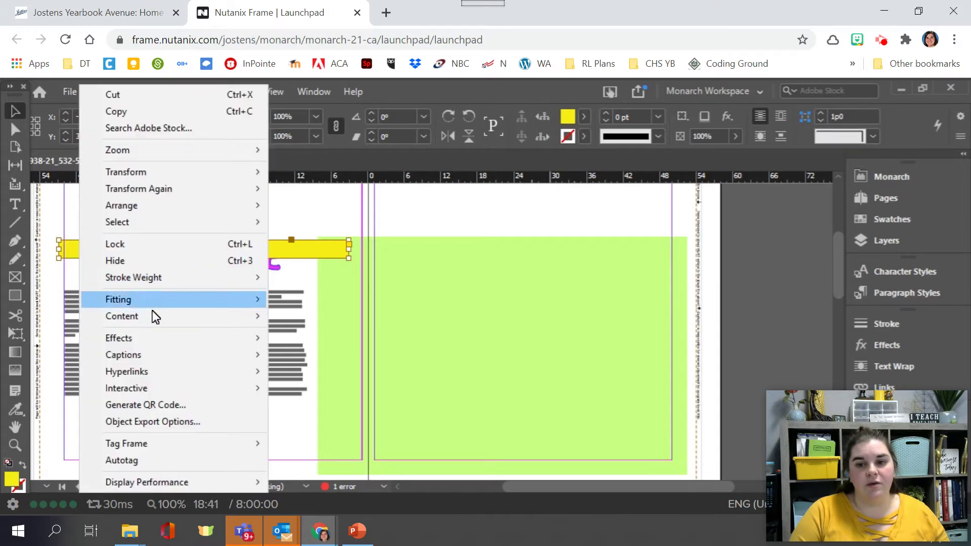
mouse_move(217, 205)
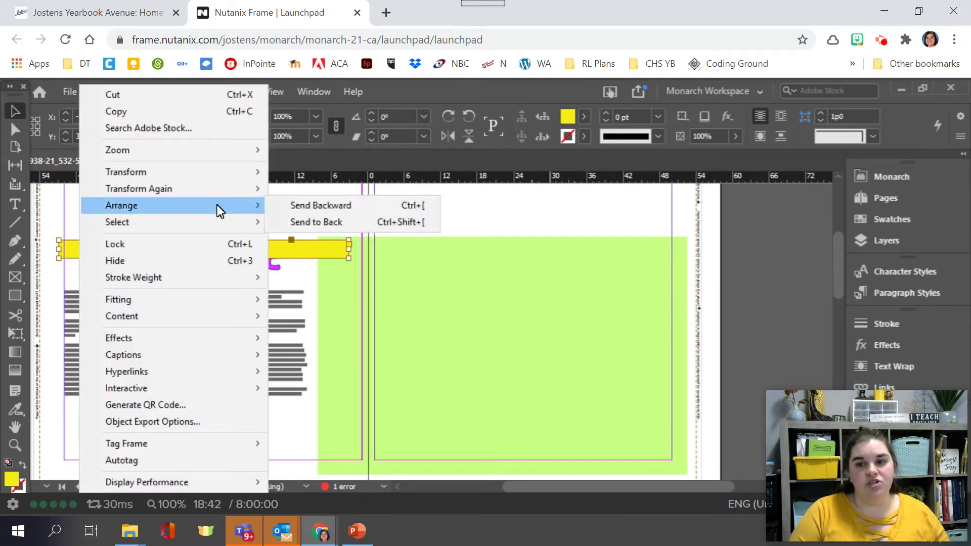
left_click(286, 229)
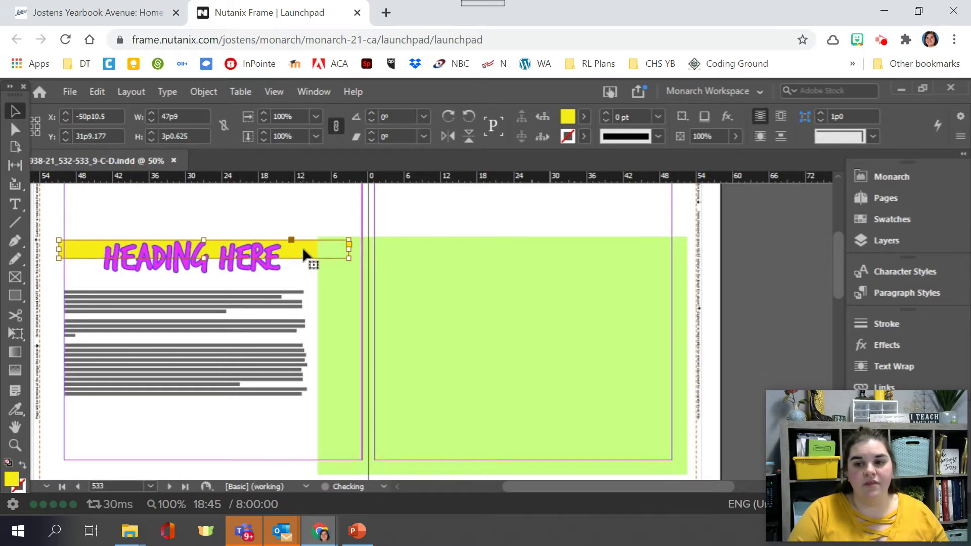
Step: Move the yellow bar down to about Y 33p4 so it sits across the middle of the heading, and deselect it
mouse_move(312, 254)
left_mouse_down()
mouse_move(316, 272)
mouse_move(314, 254)
left_mouse_up()
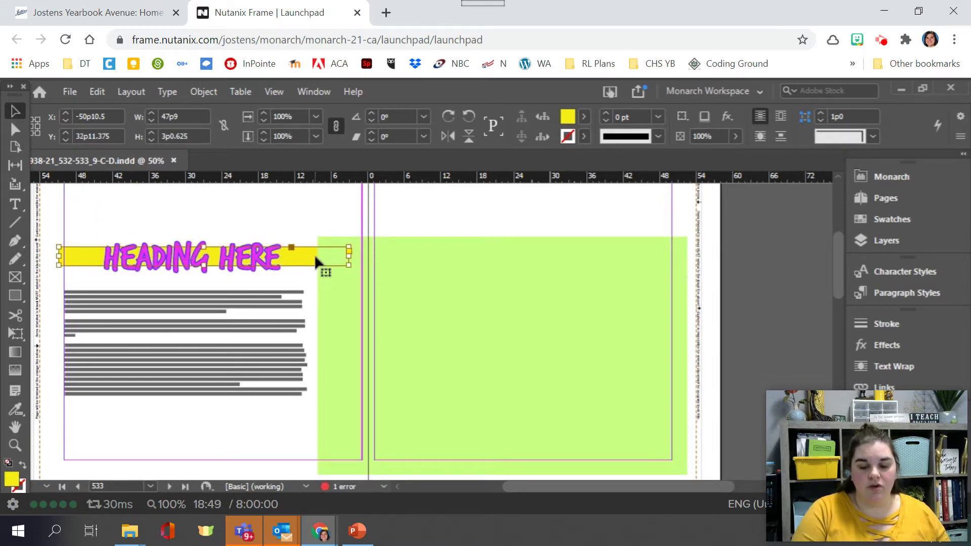
key("Down")
key("Down")
key("Down")
key("Down")
key("Down")
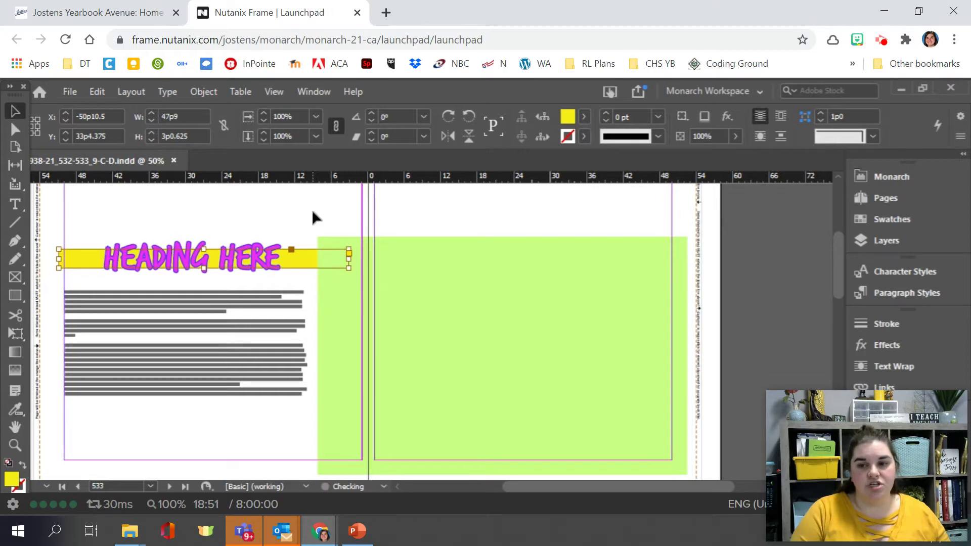
left_click(312, 212)
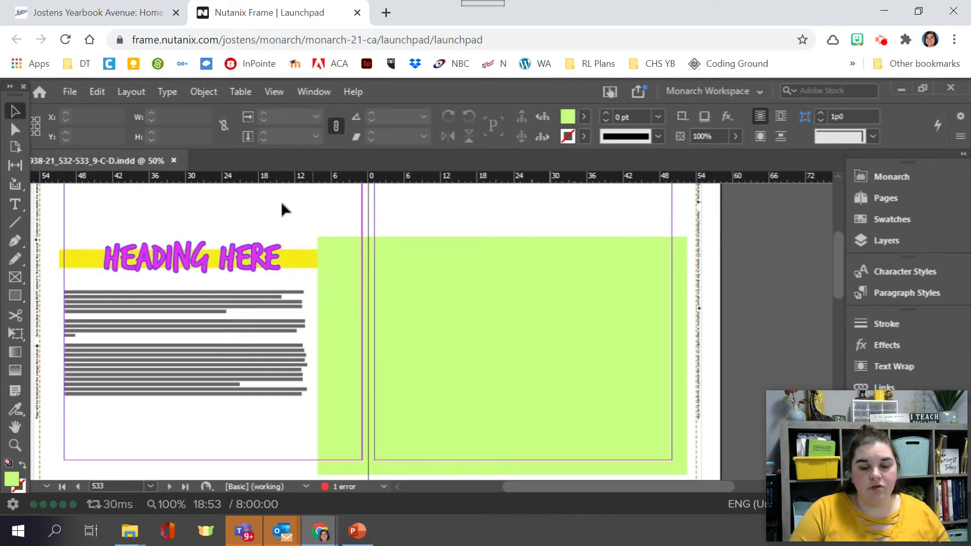
Step: Draw a circle about 12p1.5 across with the Ellipse tool in the blank area above the heading
left_click(8, 299)
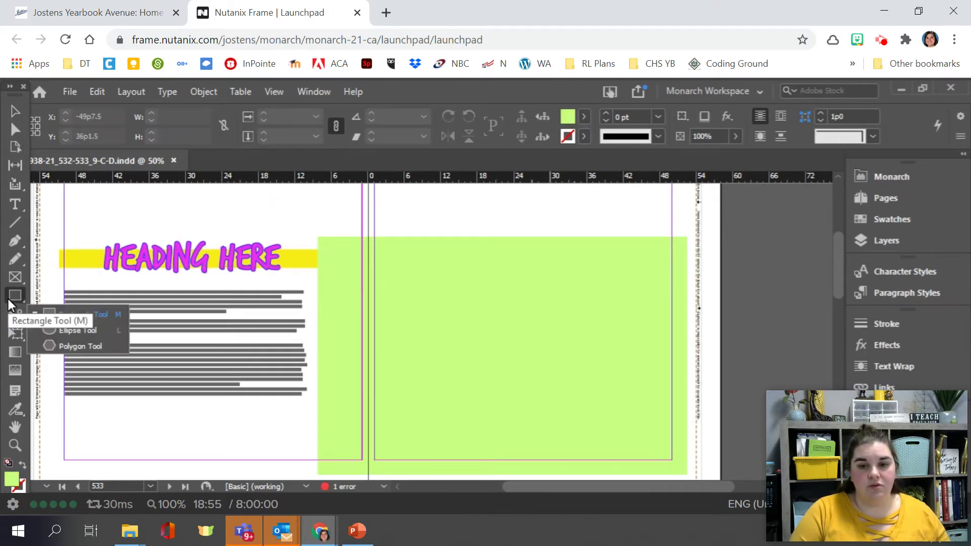
left_click(95, 328)
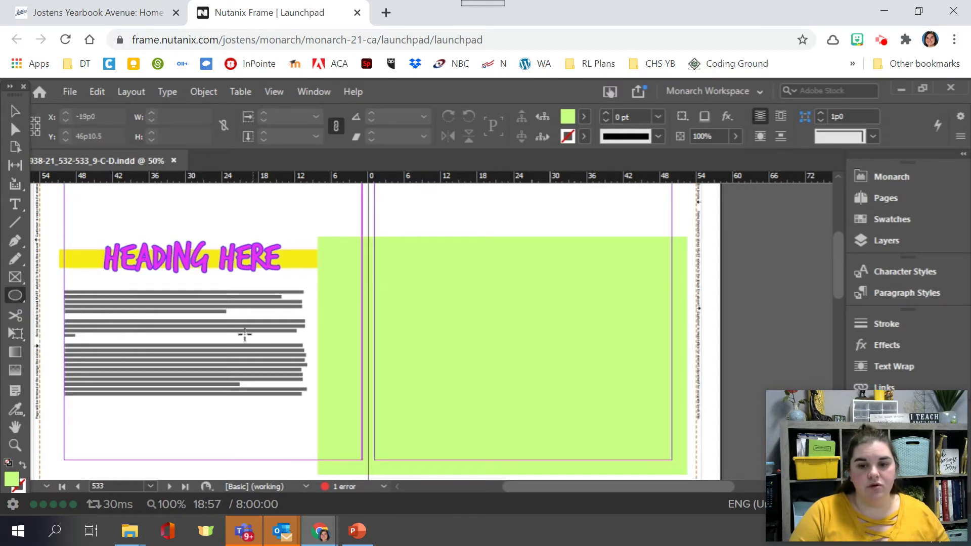
scroll(243, 324, "up", 3)
left_click_drag(226, 230, 342, 305)
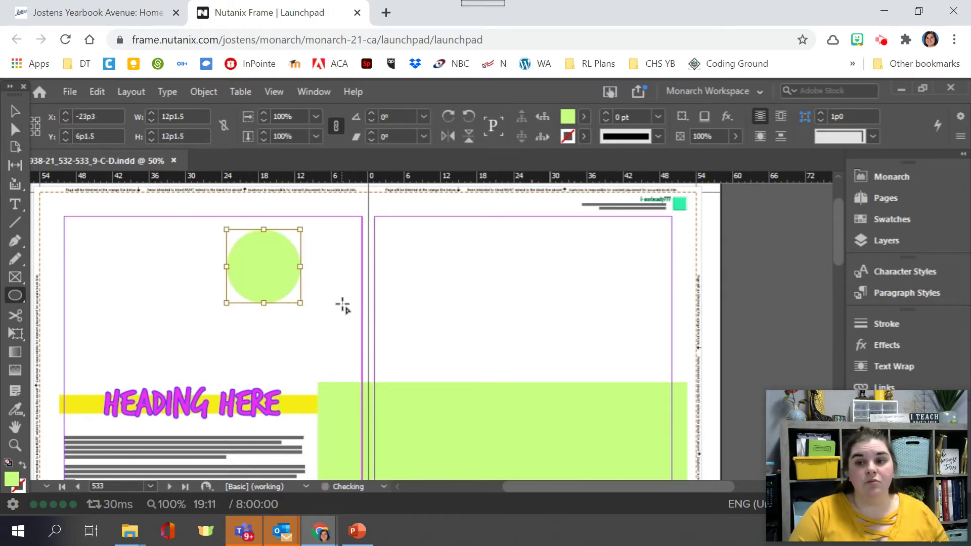
Step: Draw a polygon about 15p7.5 wide beside the circle and set its number of sides to 3
right_click(18, 295)
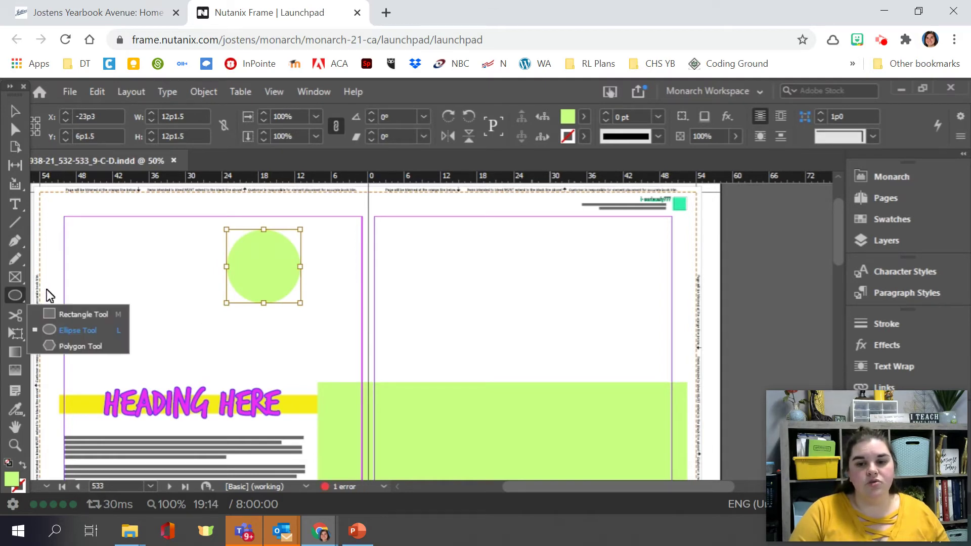
left_click(57, 348)
left_click_drag(120, 263, 213, 359)
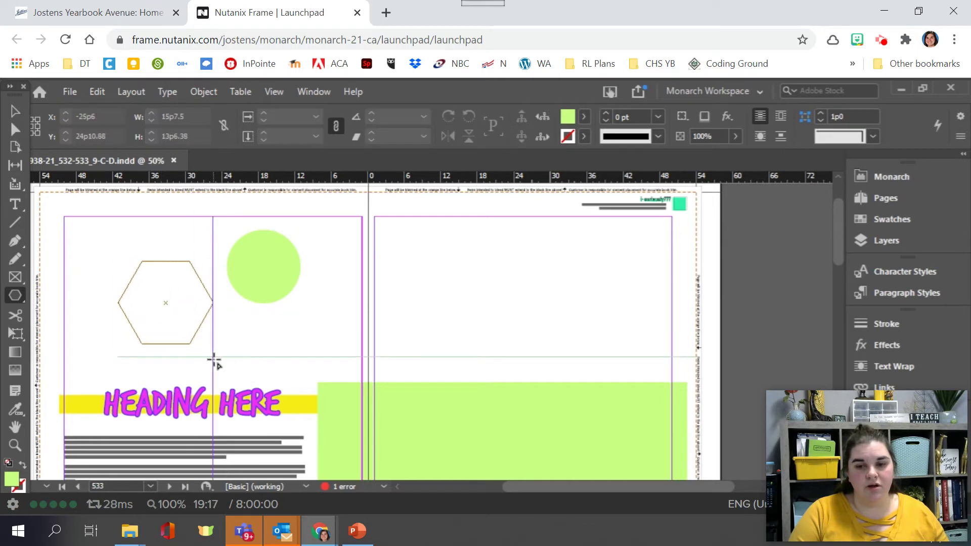
double_click(14, 295)
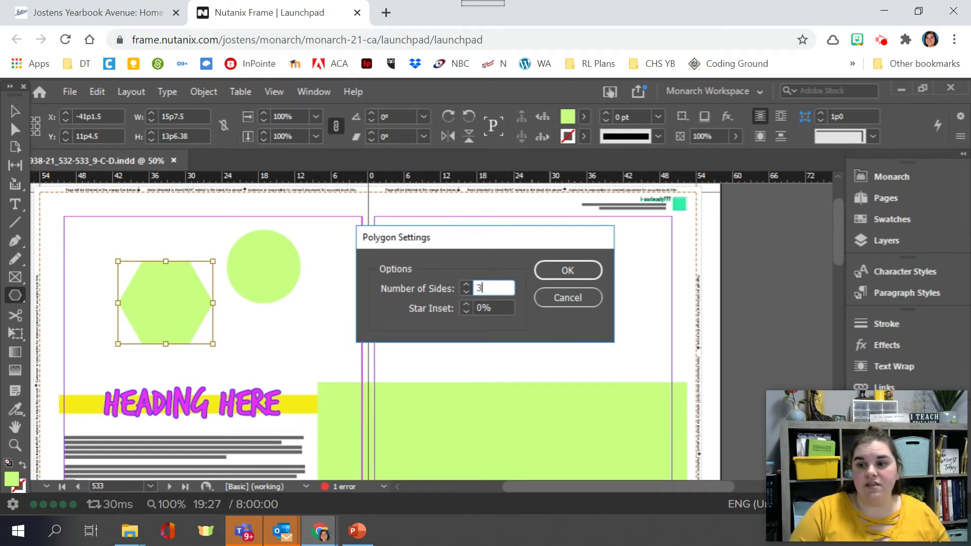
type("3")
left_click(563, 278)
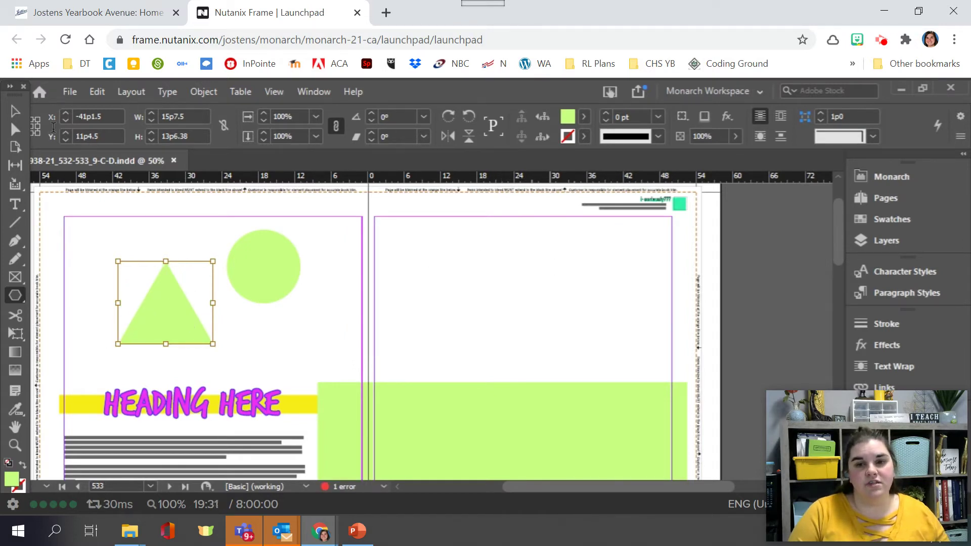
left_click(13, 112)
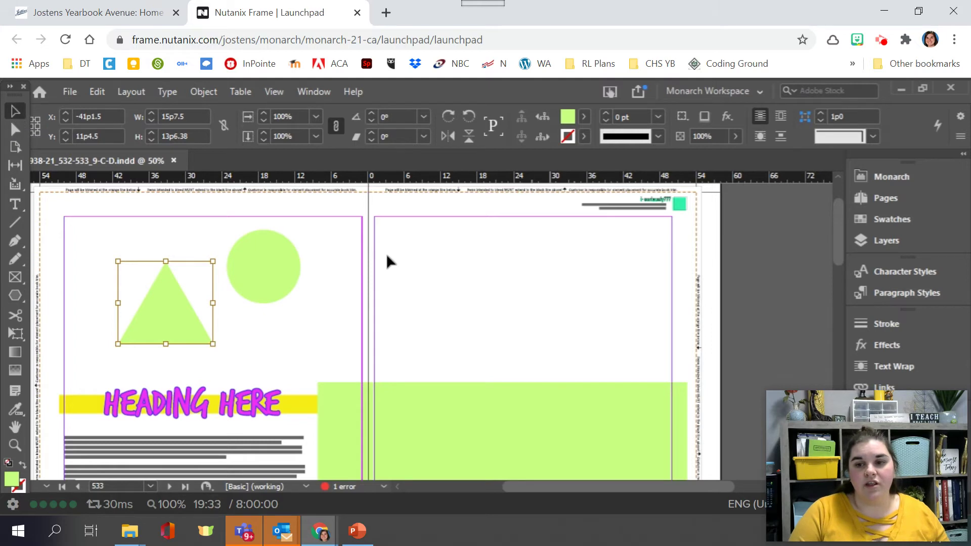
left_click(431, 283)
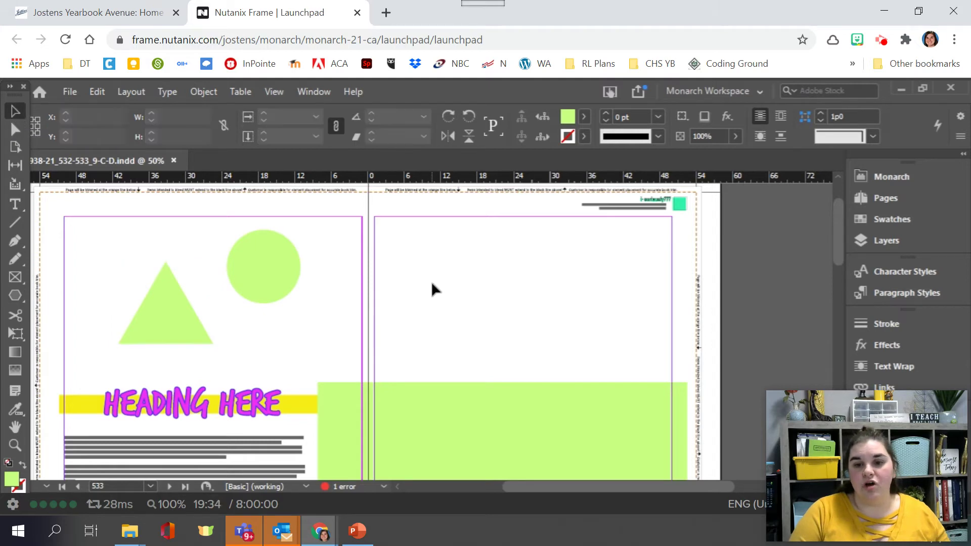
Step: Set the Polygon tool to eight sides and draw an octagon about 19p10.5 across on the right page
left_click(18, 293)
double_click(19, 294)
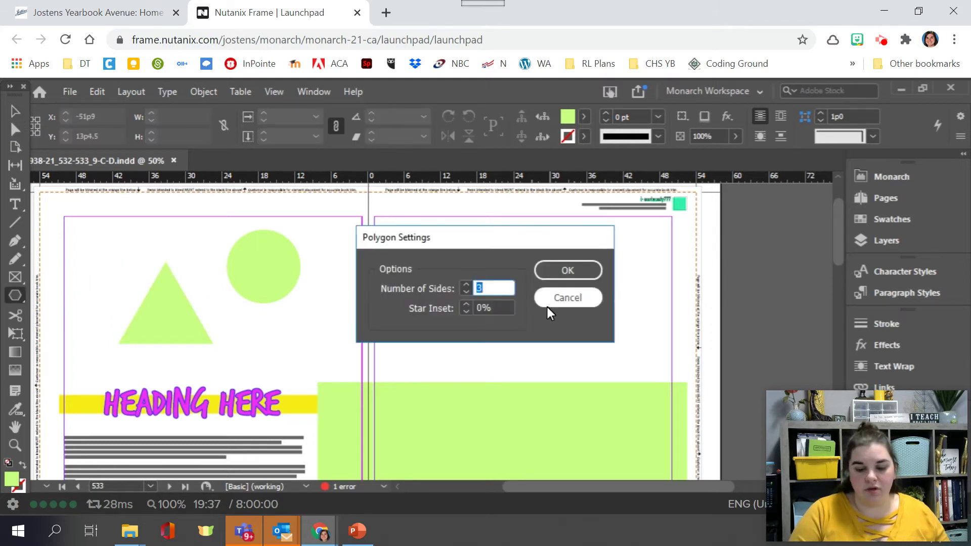
key("BackSpace")
key("Return")
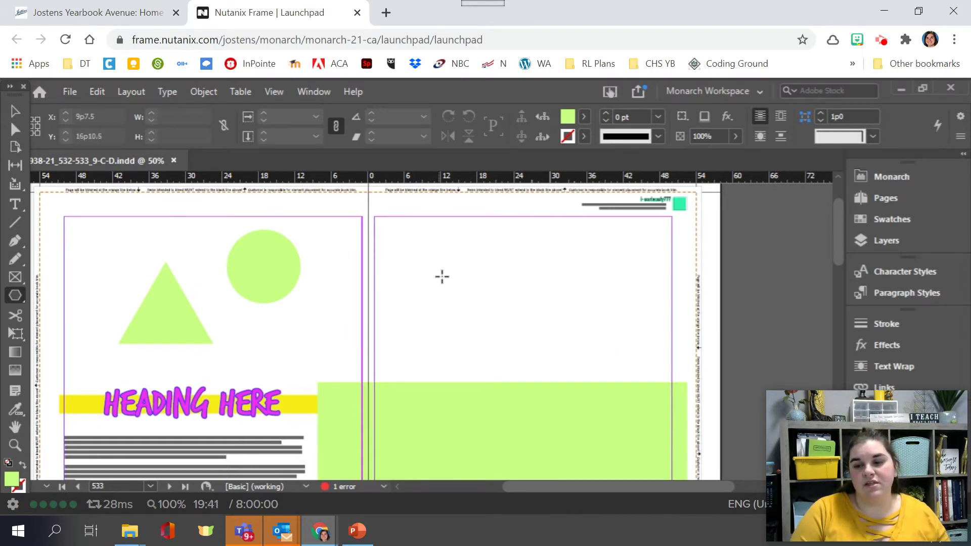
left_click_drag(450, 242, 581, 364)
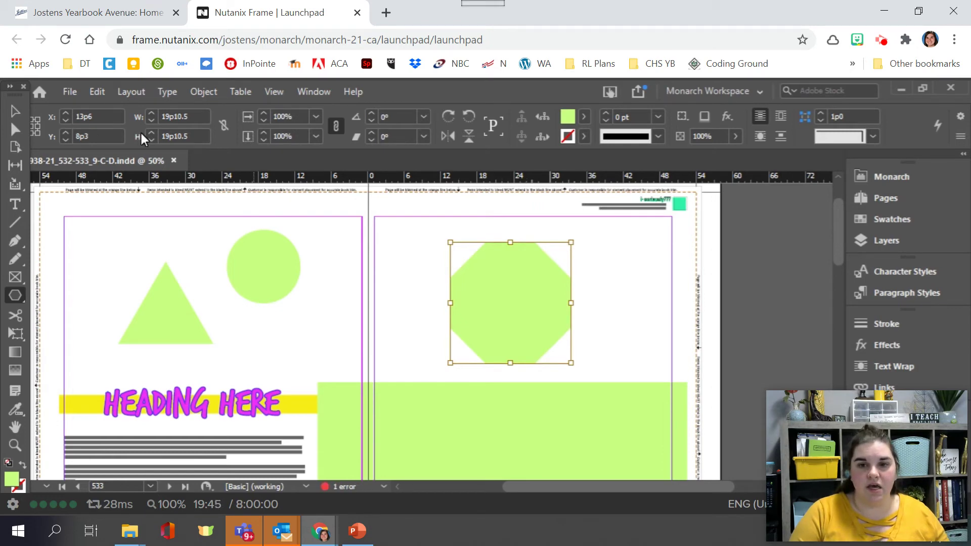
Step: Move the triangle so it overlaps the circle and fill it with teal R=46 G=242 B=170
left_click(15, 112)
left_click_drag(169, 303, 244, 294)
left_click(585, 115)
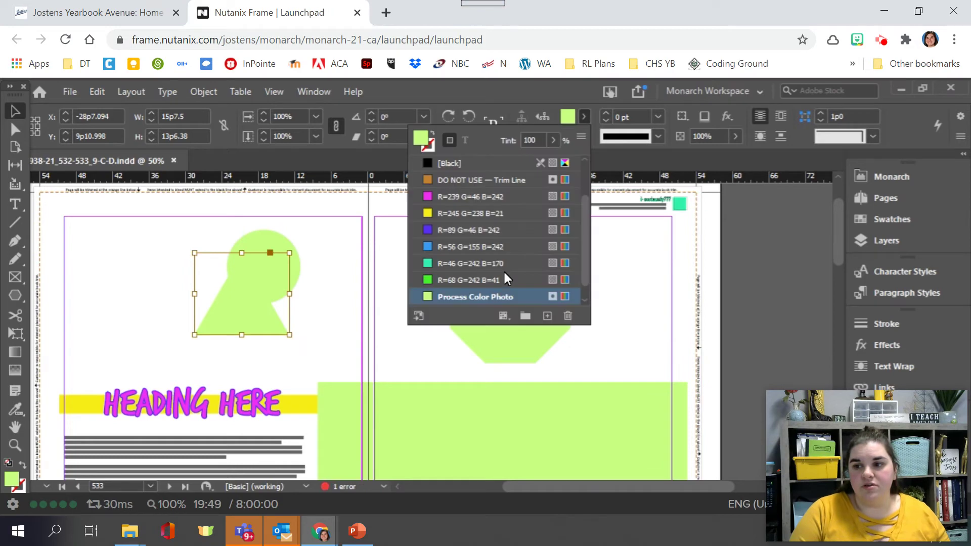
left_click(486, 266)
Step: Fill the circle with purple R=89 G=46 B=242 and send the teal triangle to the back
left_click(292, 263)
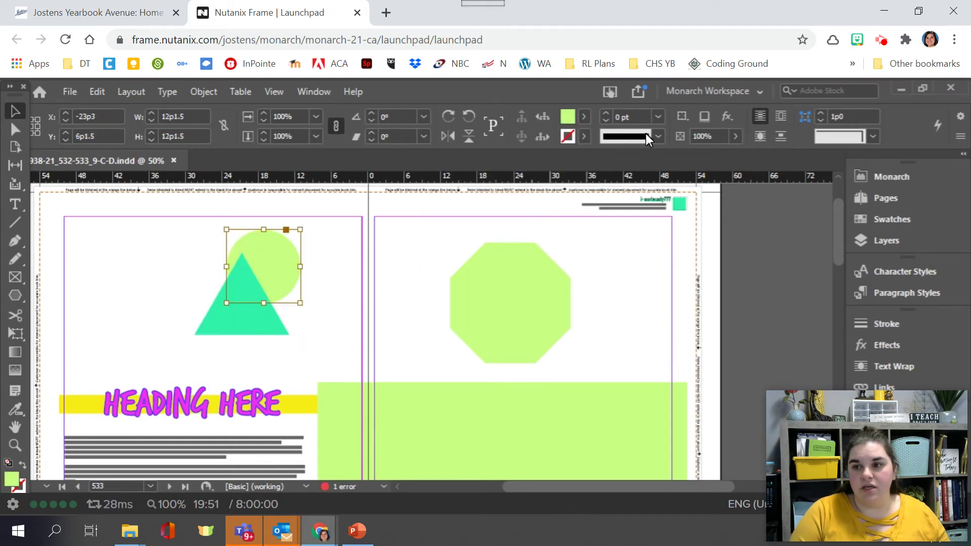
left_click(583, 115)
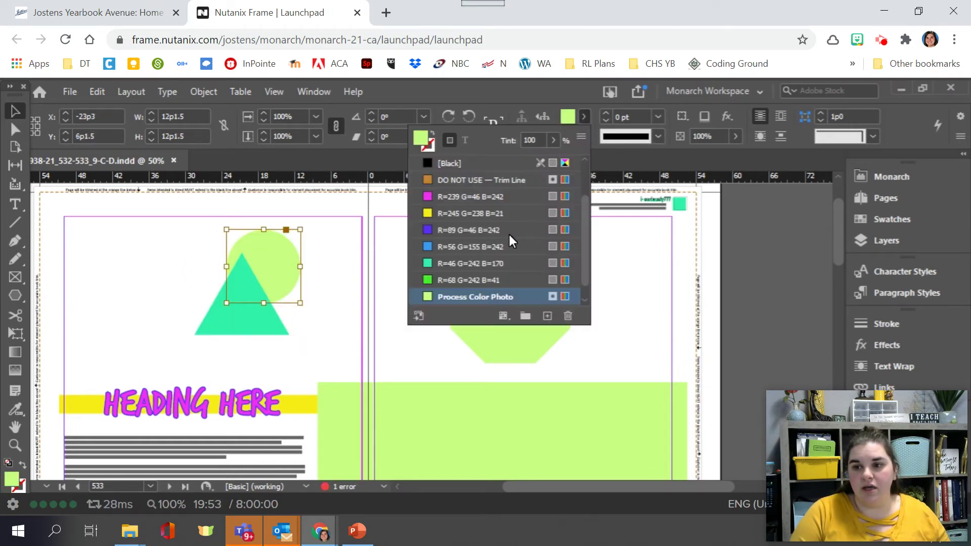
left_click(486, 230)
right_click(257, 336)
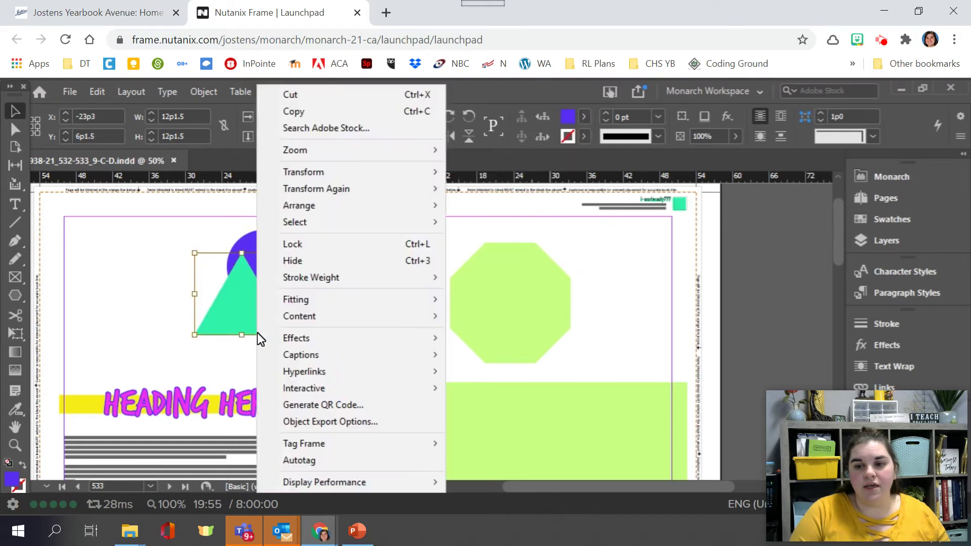
mouse_move(325, 207)
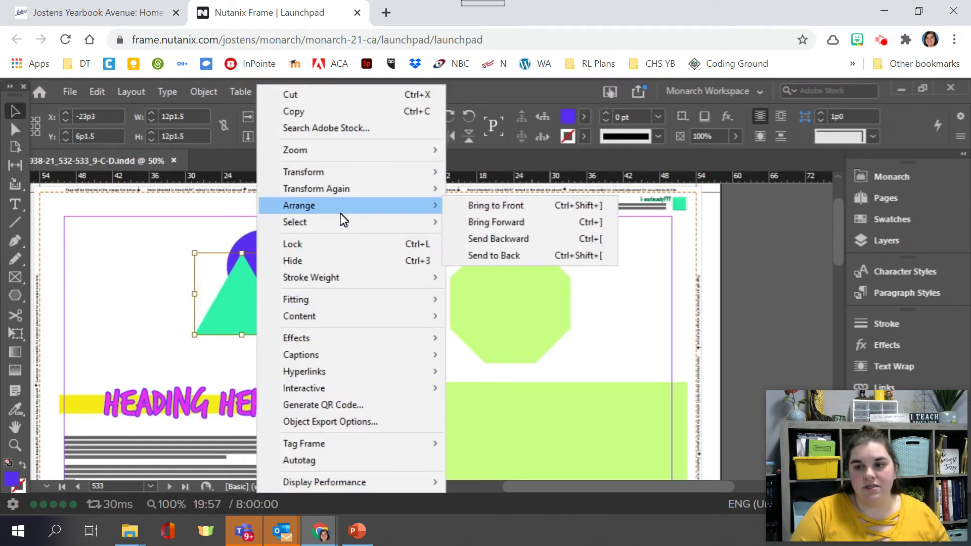
left_click(538, 255)
Step: Move the octagon onto the left page overlapping the circle and triangle, and fill it with magenta R=239 G=46 B=242
left_click_drag(542, 291, 341, 322)
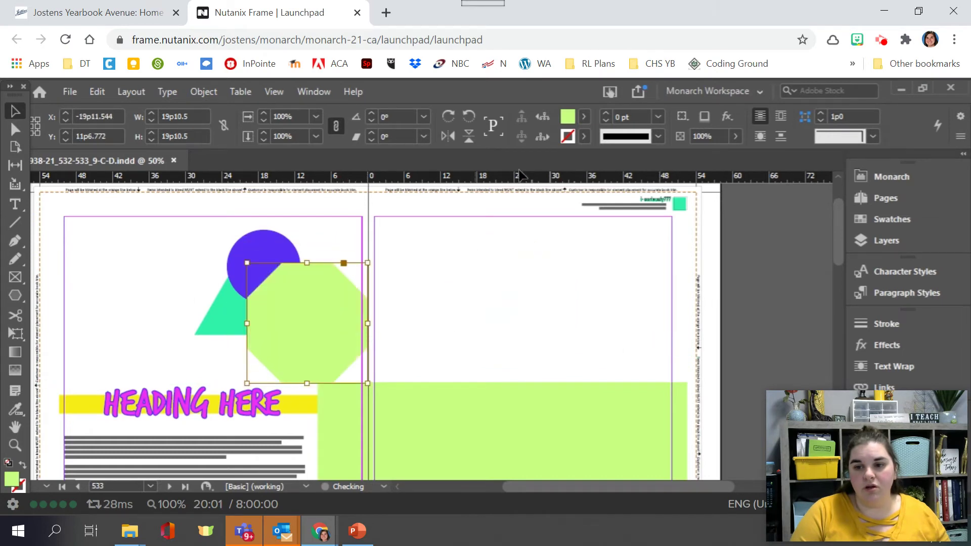
left_click(584, 117)
left_click(496, 196)
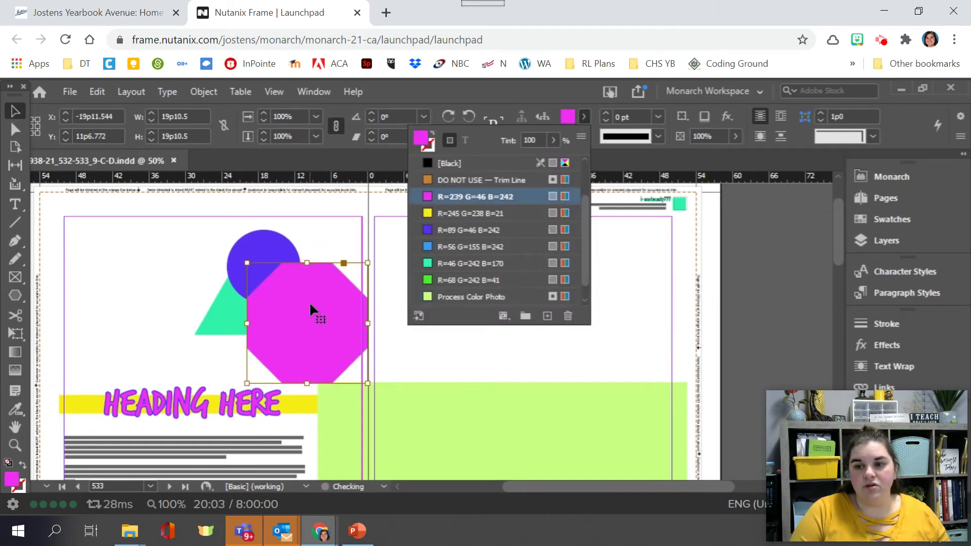
Step: Send the magenta octagon backward behind the circle and shrink it to about 15p7 across
right_click(328, 312)
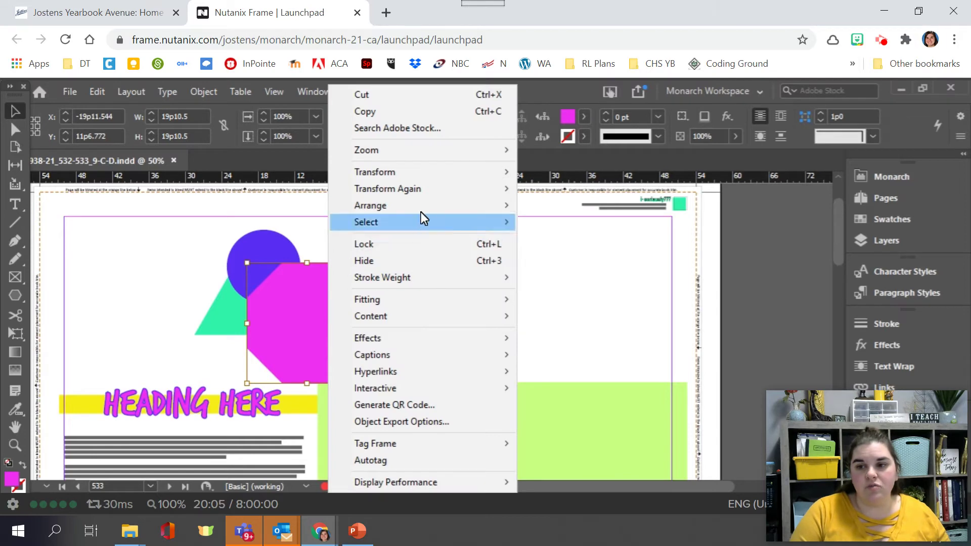
mouse_move(428, 209)
left_click(540, 205)
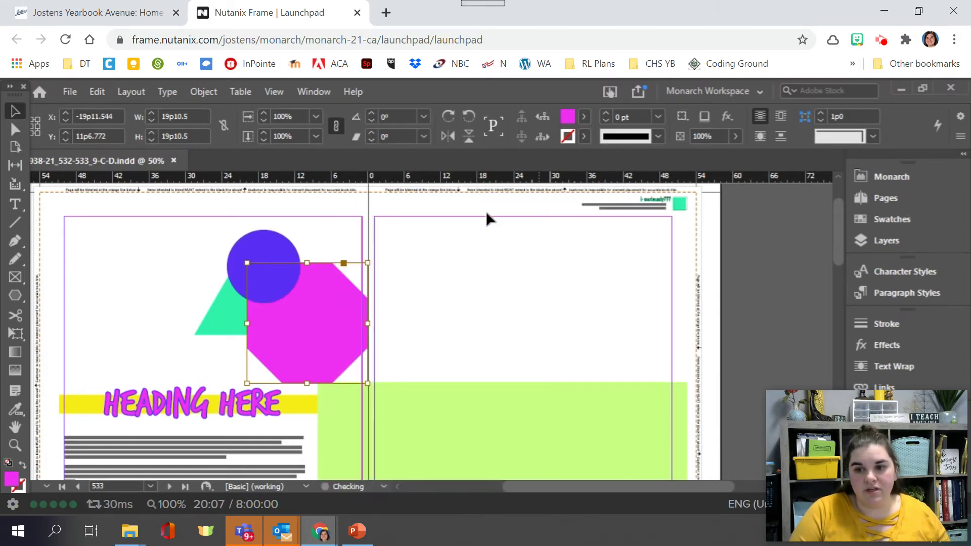
left_click_drag(369, 382, 342, 357)
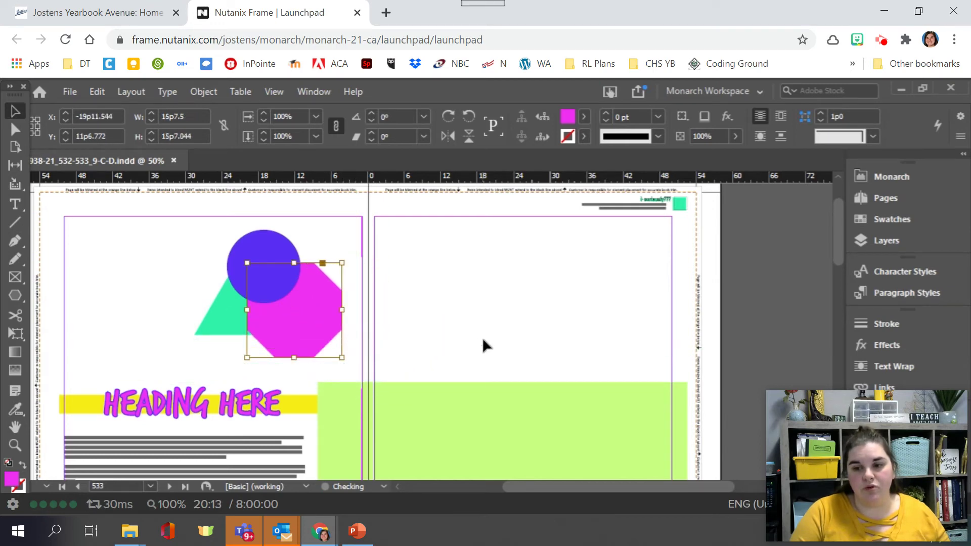
left_click(481, 338)
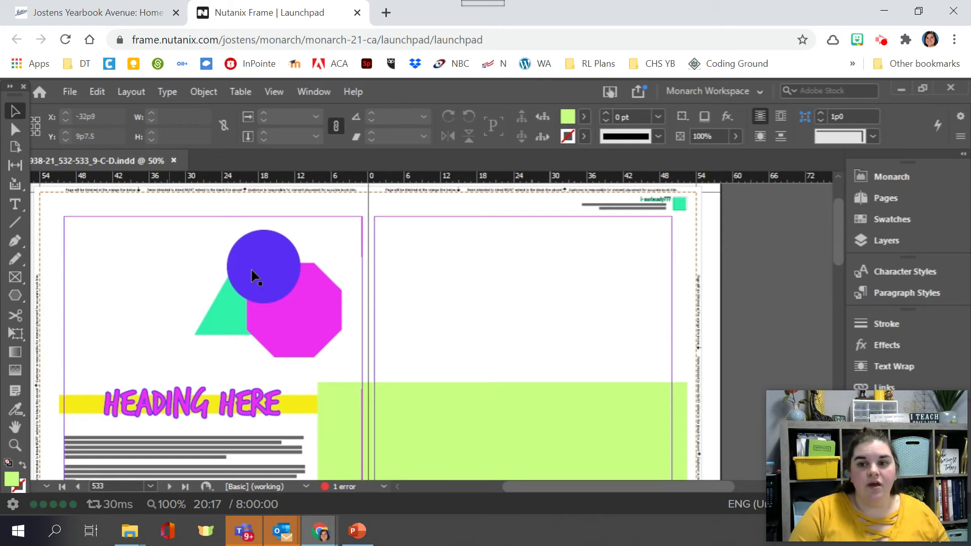
Step: Try moving the purple circle by itself onto the right page, and undo the move
left_click_drag(274, 290, 515, 282)
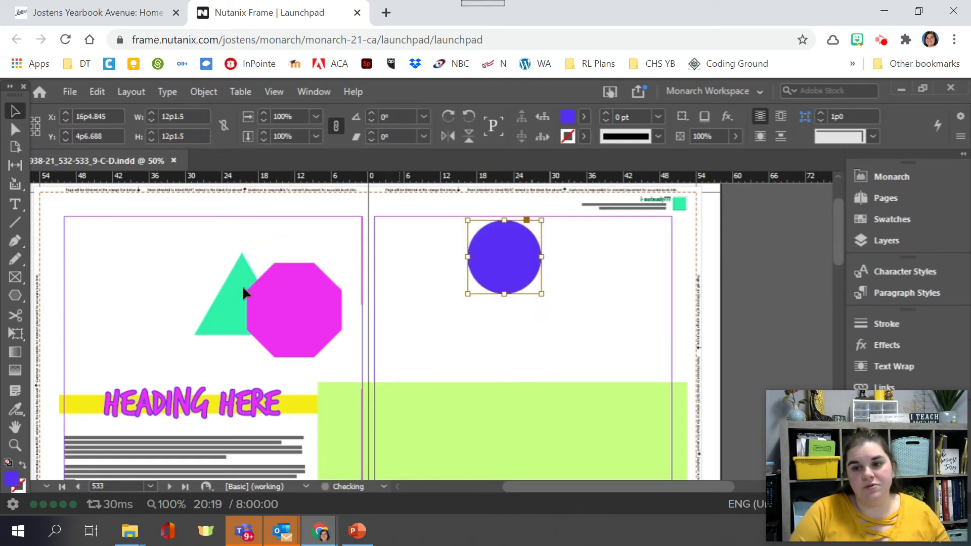
key("ctrl+z")
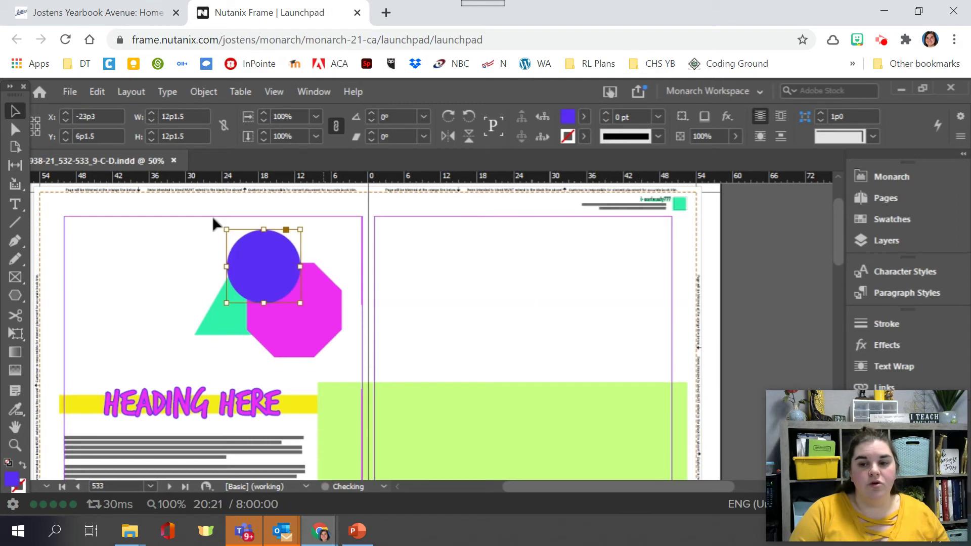
left_click(186, 235)
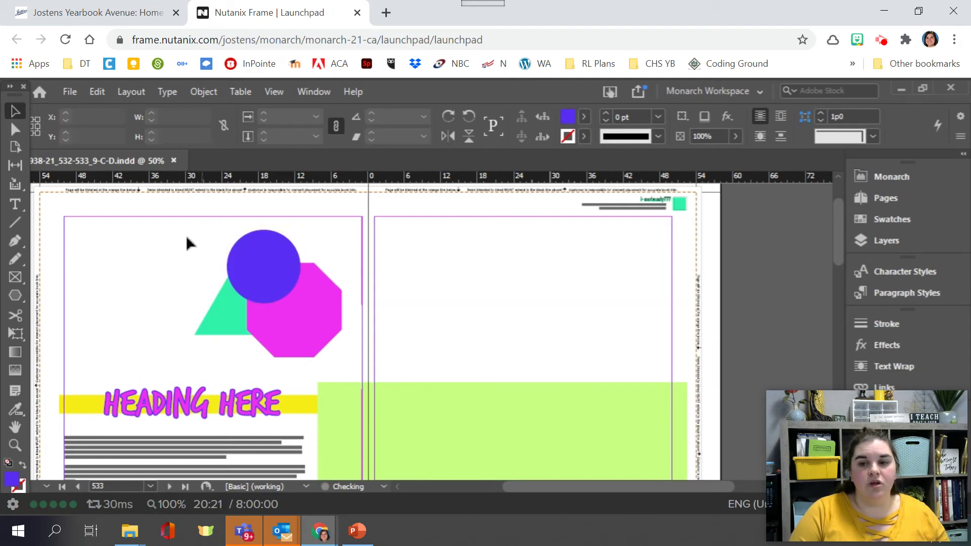
Step: Select the circle, octagon and triangle together, try moving them onto the right page, and undo the move
left_click(267, 265)
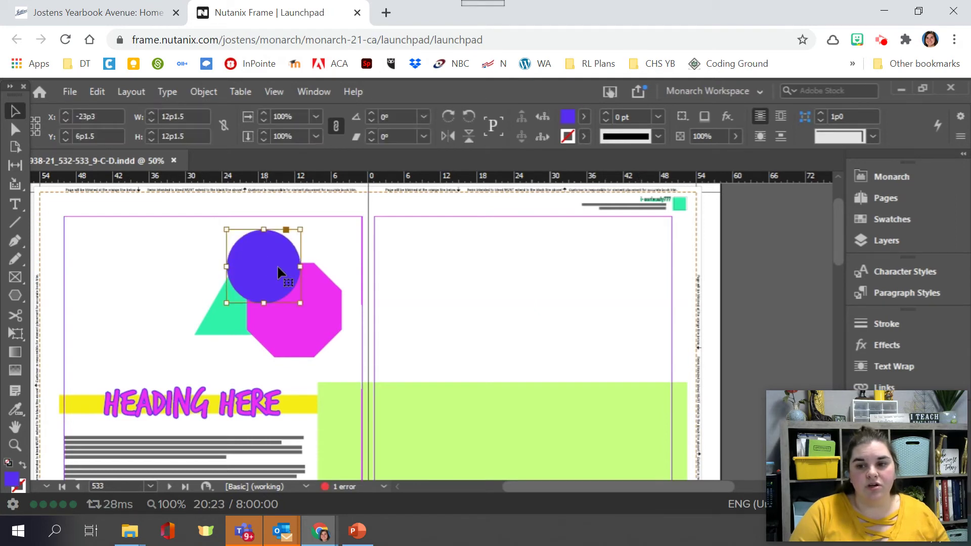
left_click(323, 349, "shift")
left_click(202, 331, "shift")
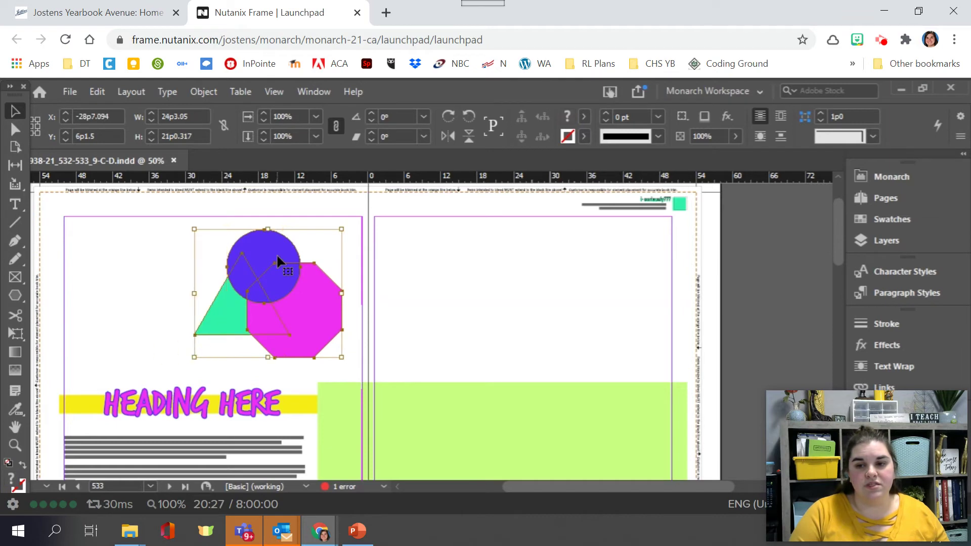
left_click_drag(278, 261, 545, 276)
key("ctrl+z")
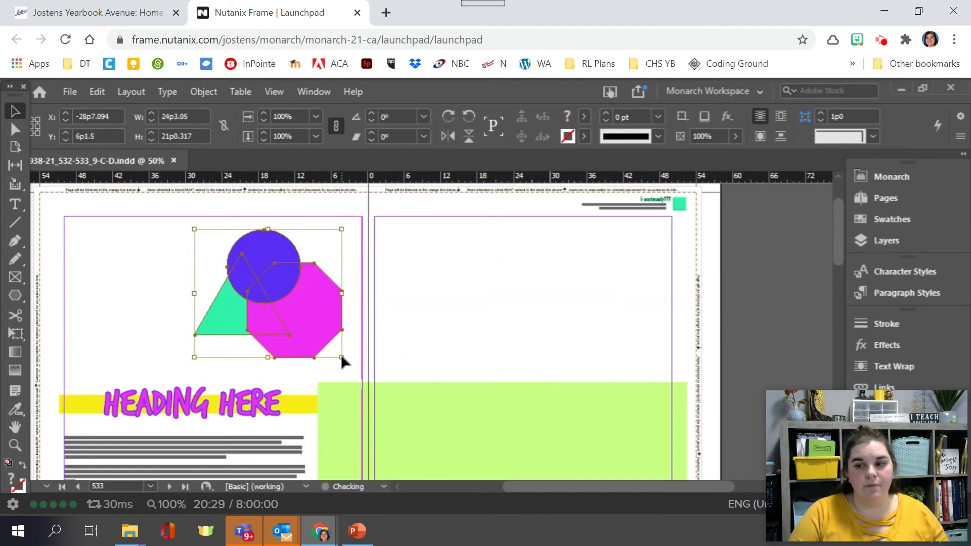
left_click(174, 215)
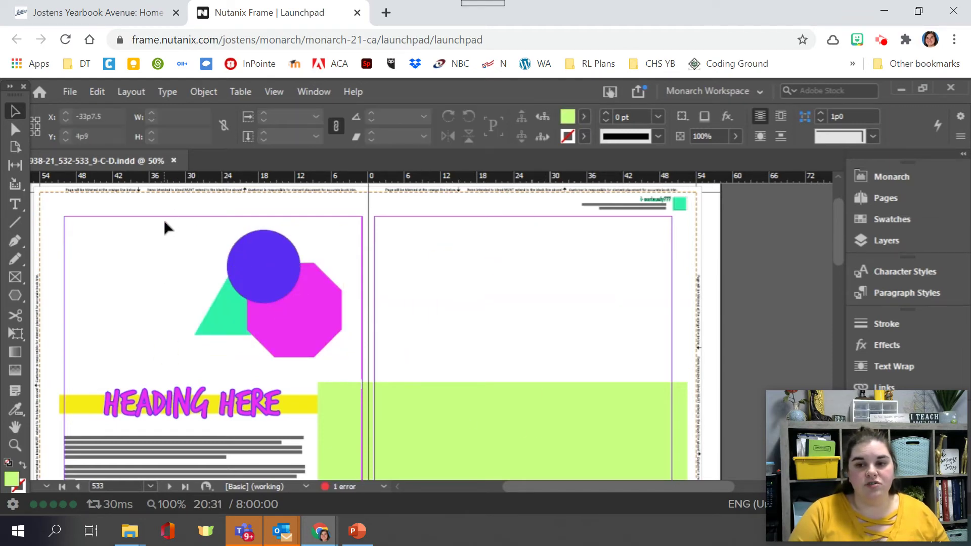
Step: Box-select the three shapes, exclude the heading and green rectangle from the selection, and try moving the shapes onto the right page before undoing it
left_click_drag(163, 221, 364, 358)
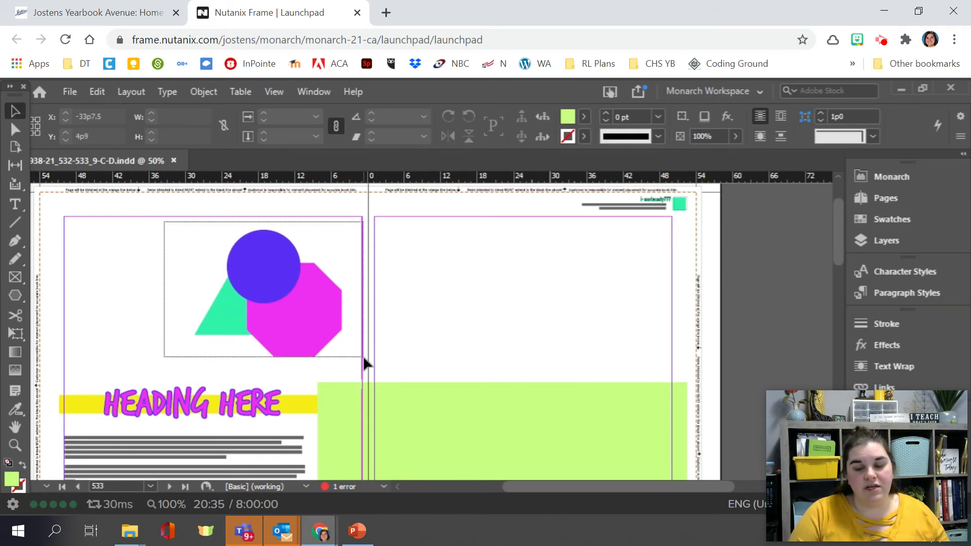
left_click_drag(363, 358, 363, 359)
left_click_drag(156, 225, 371, 387)
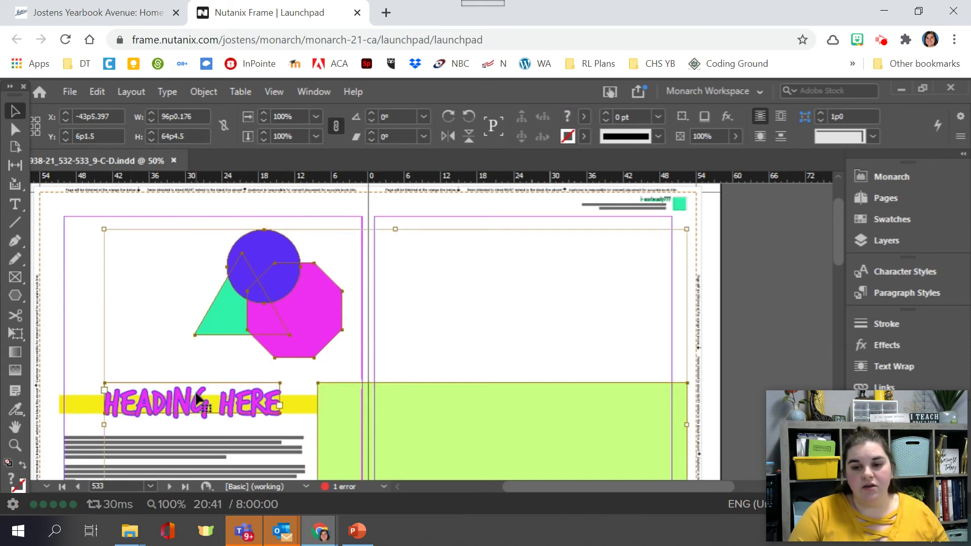
left_click(197, 399, "shift")
left_click(379, 391, "shift")
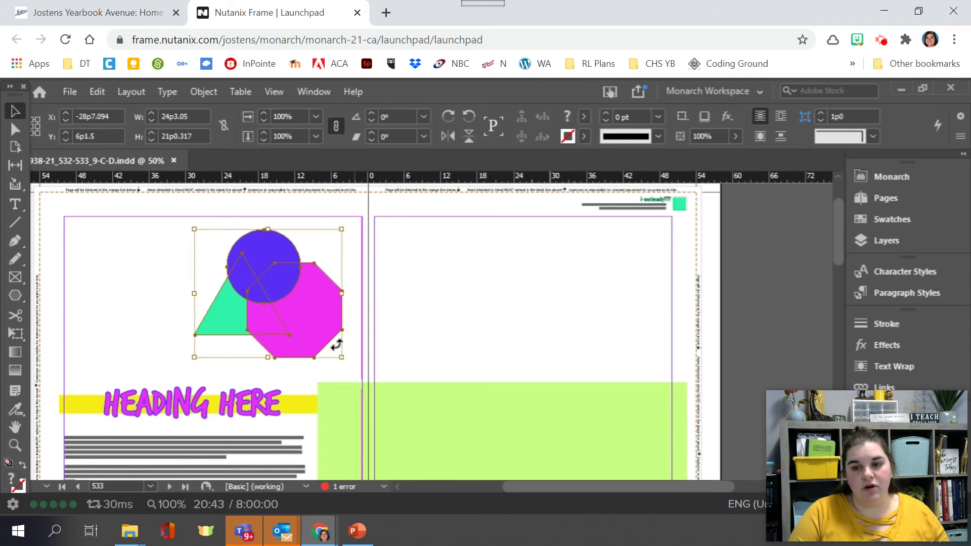
left_click_drag(315, 319, 541, 319)
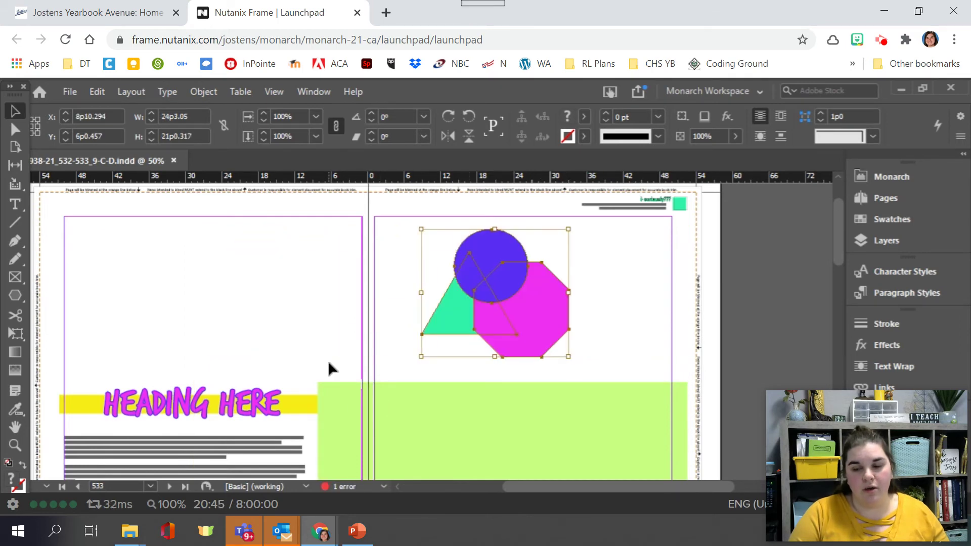
key("ctrl+z")
Step: Group the selected circle, triangle and octagon
right_click(285, 250)
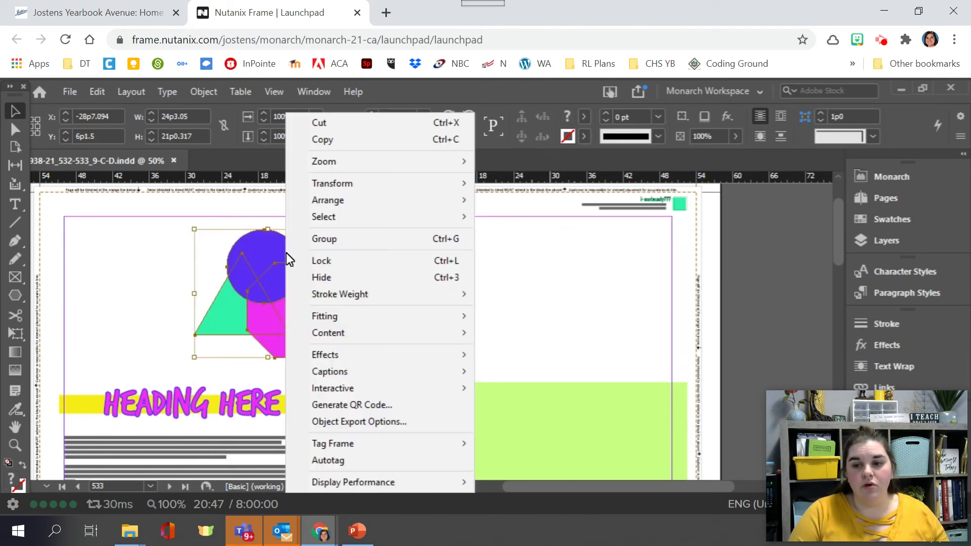
left_click(357, 246)
left_click(101, 279)
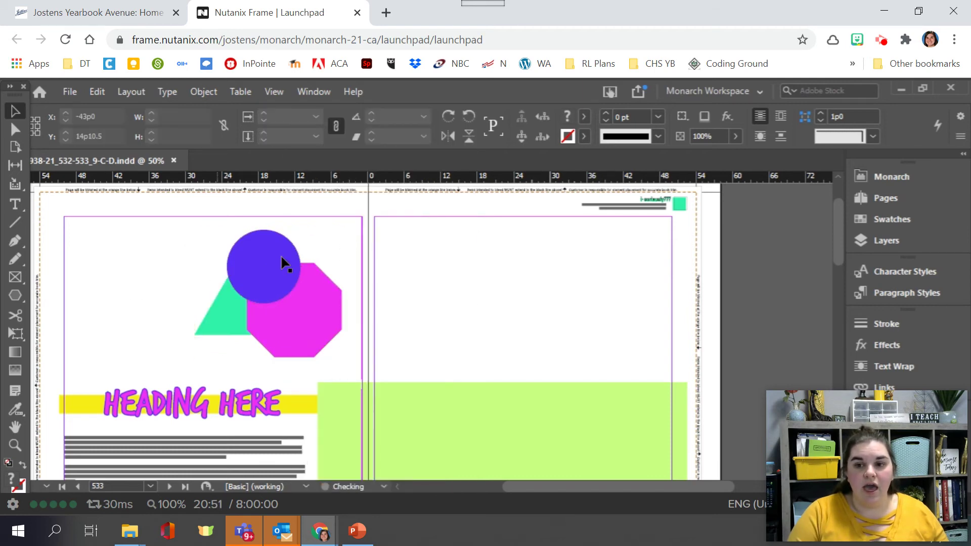
Step: Move the grouped shapes as one object to above the heading on the left page, at about X -43p5, Y 6p0
left_click_drag(281, 206, 163, 296)
left_click(162, 297)
left_click(298, 291)
left_click_drag(344, 225, 215, 334)
left_click_drag(263, 296, 201, 290)
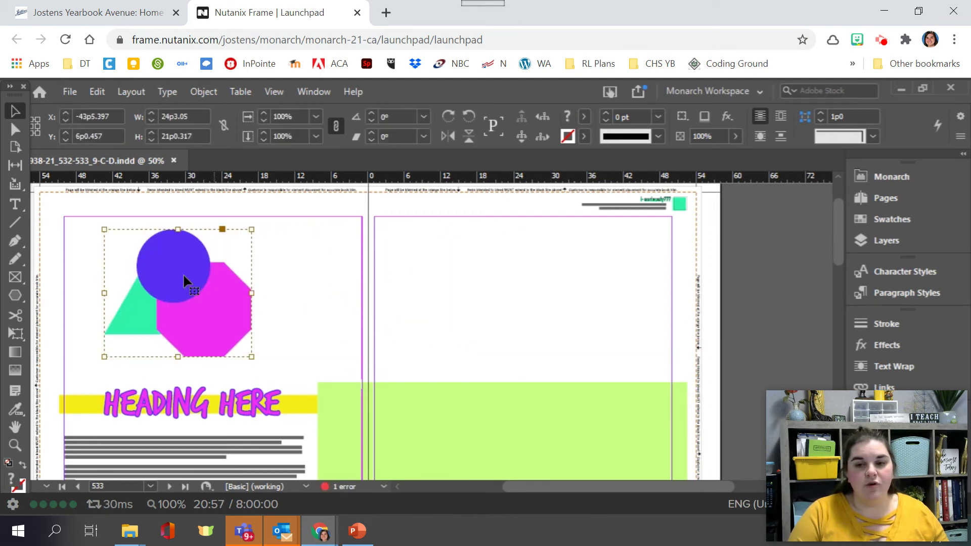
Step: Move only the purple circle within the group onto the spread's centre fold, and ungroup the three shapes
double_click(183, 273)
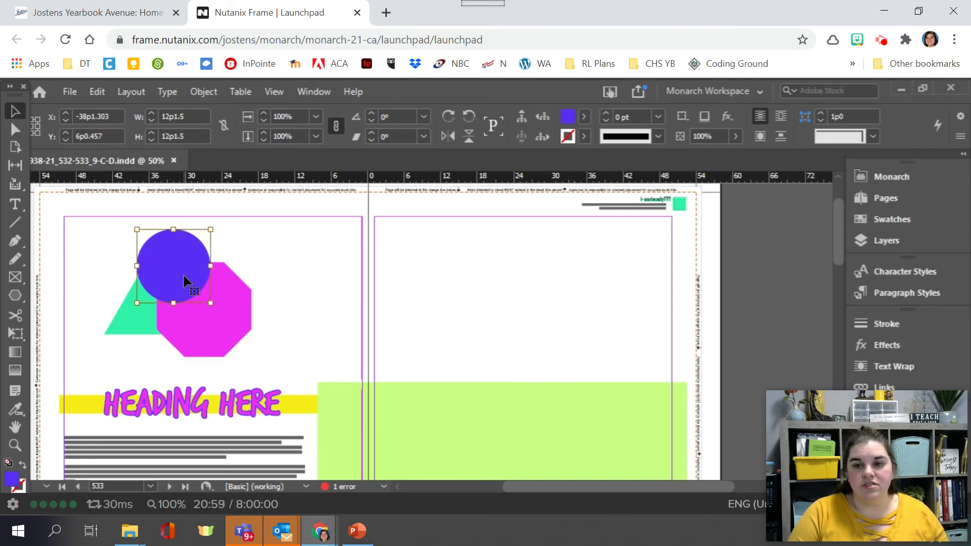
left_click_drag(183, 273, 354, 262)
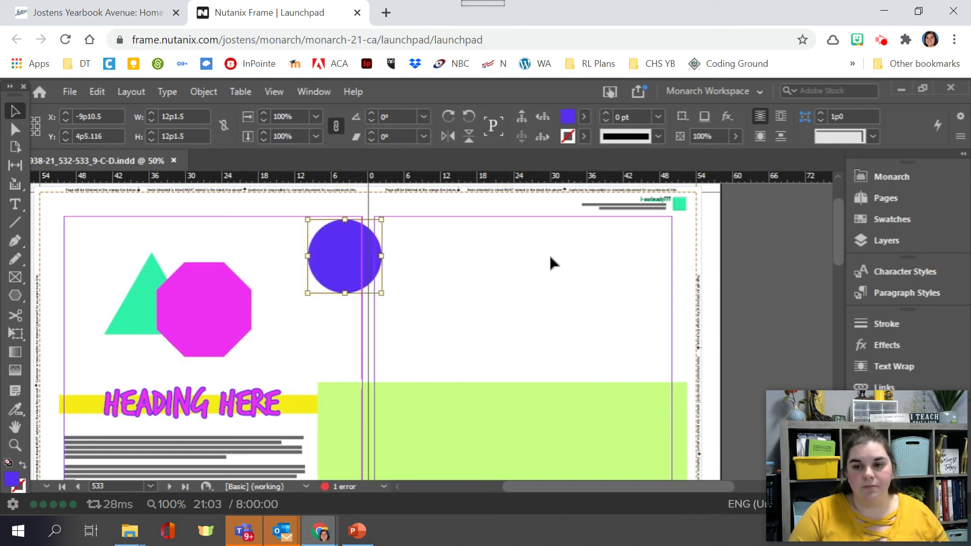
left_click(228, 293)
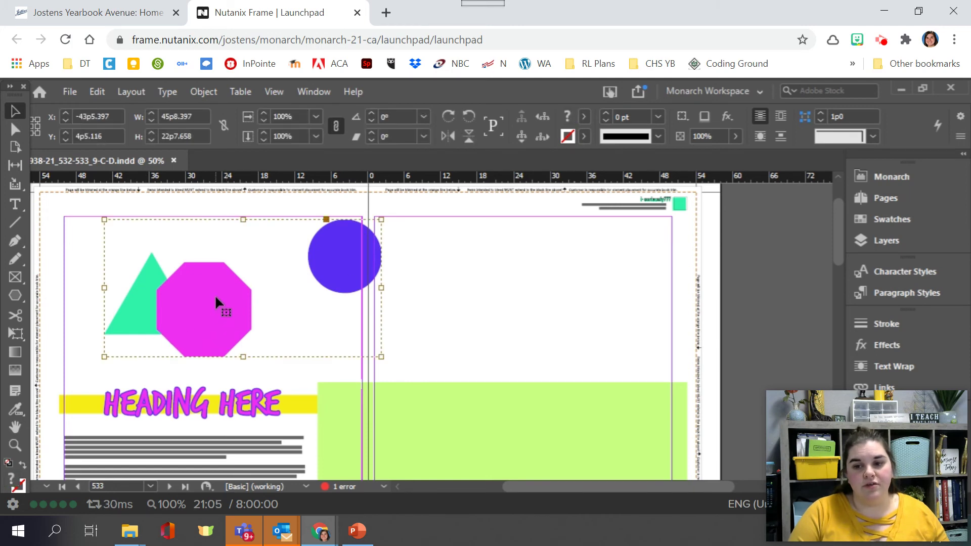
right_click(228, 277)
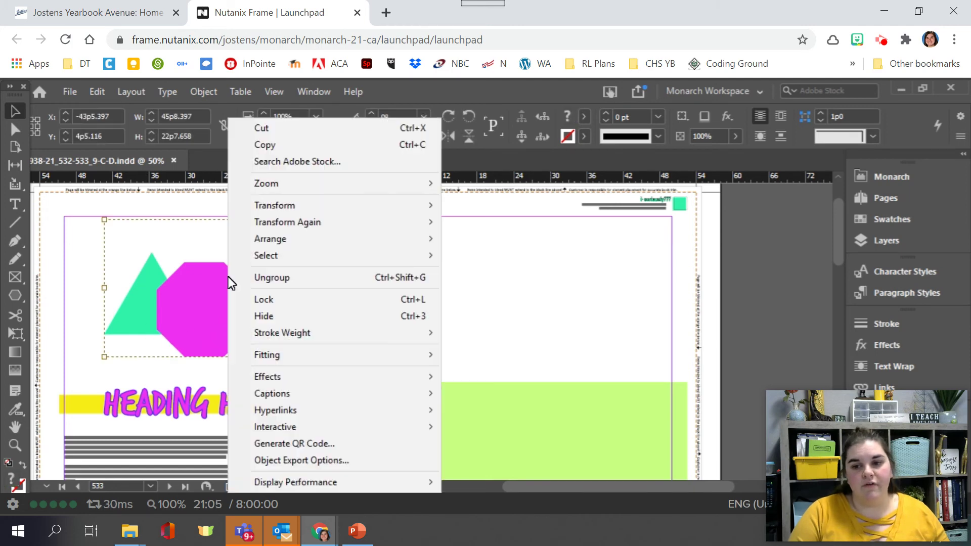
left_click(258, 276)
left_click(583, 288)
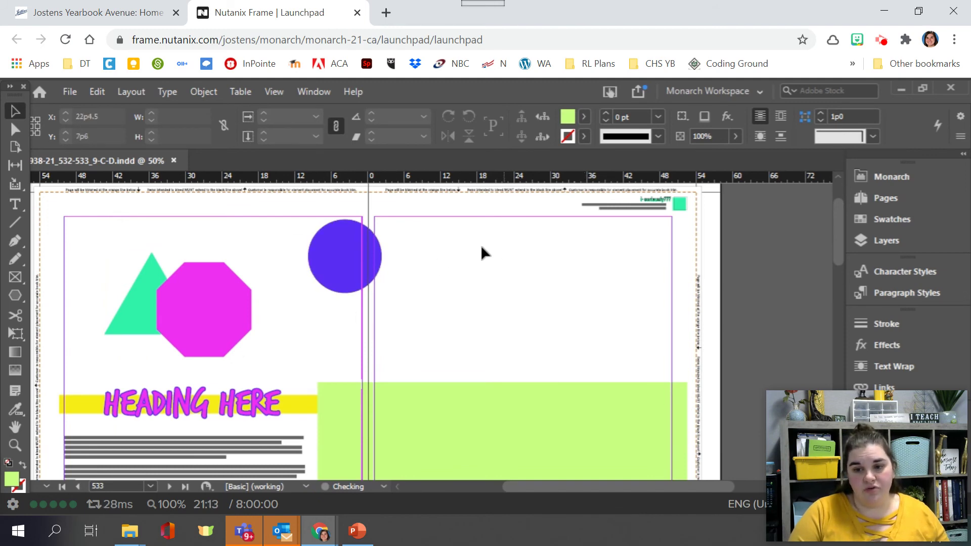
Step: Select the triangle, octagon and circle together and delete them from the spread
left_click_drag(116, 216, 392, 340)
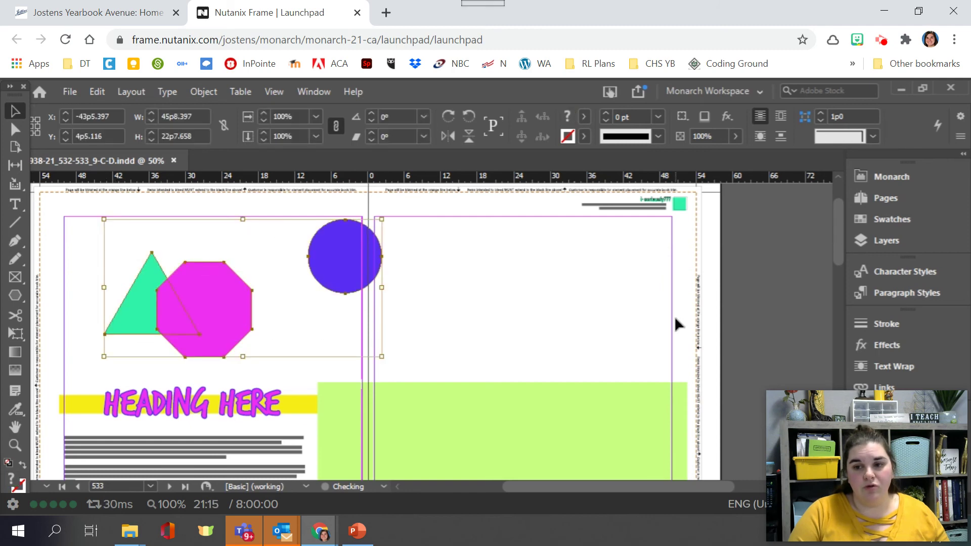
left_click_drag(483, 235, 132, 329)
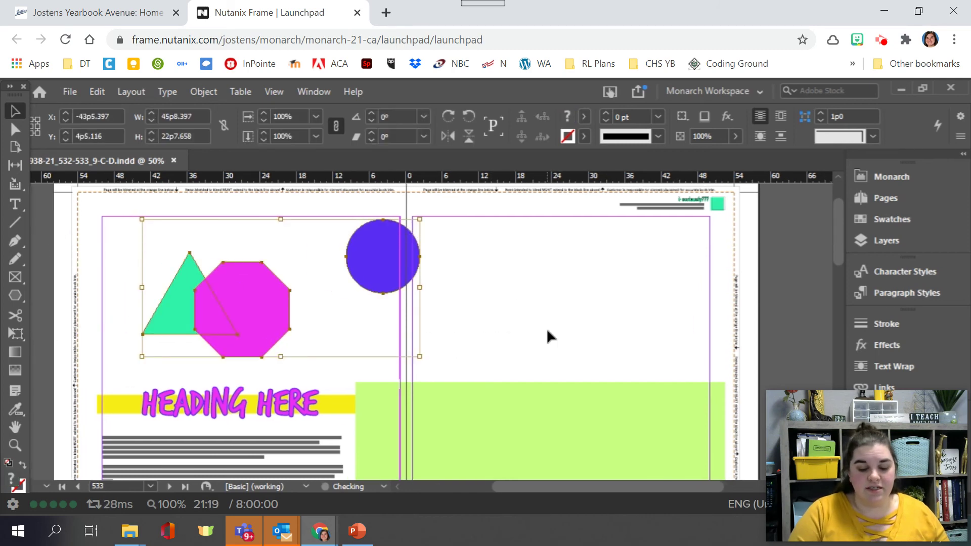
key("Delete")
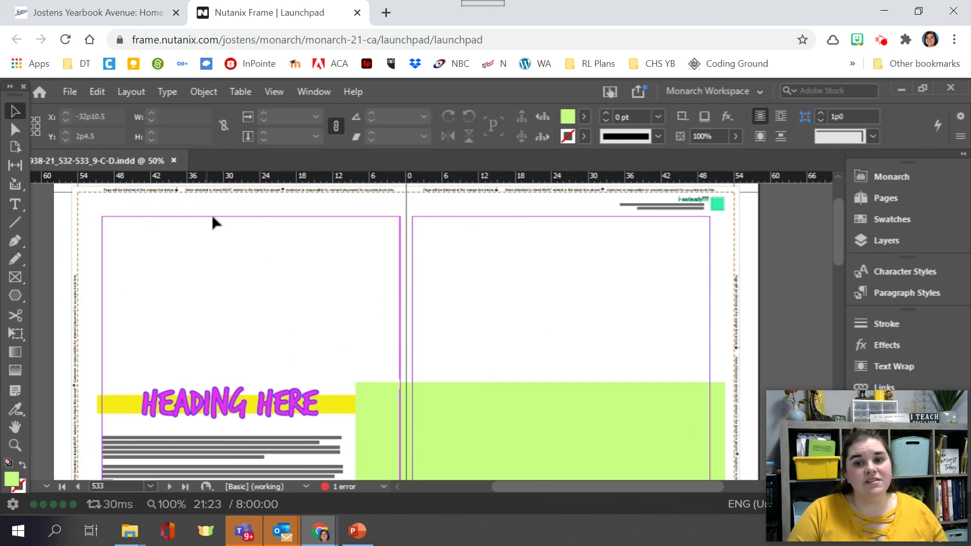
left_click(212, 235)
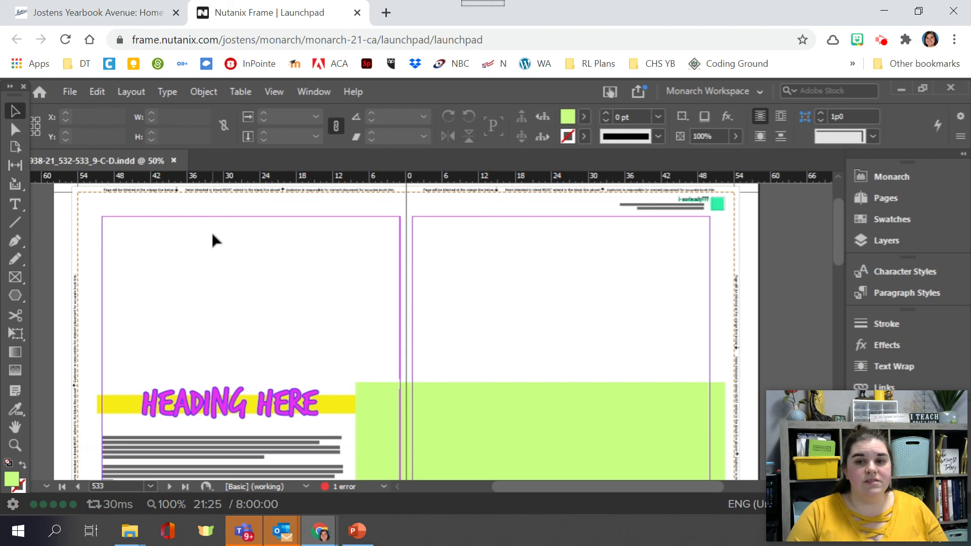
left_click(65, 91)
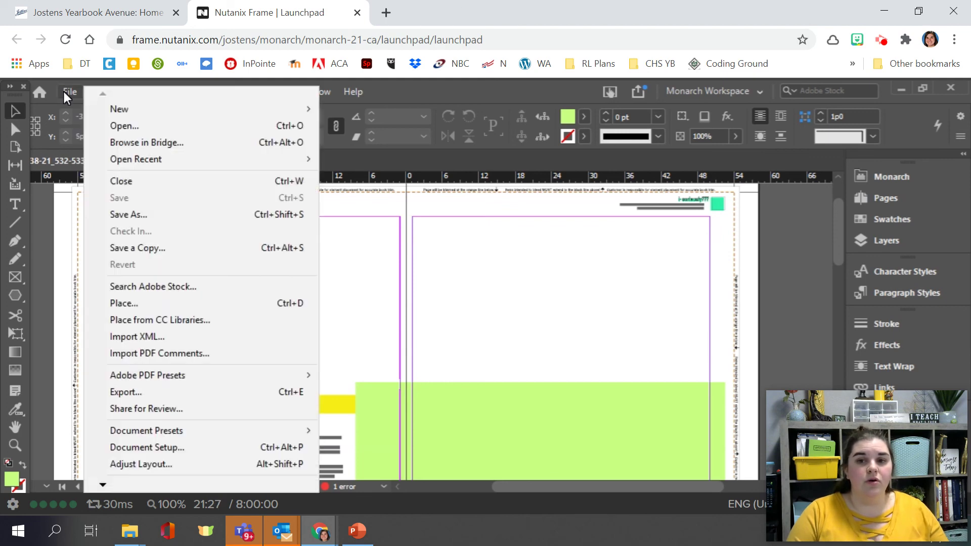
left_click(499, 249)
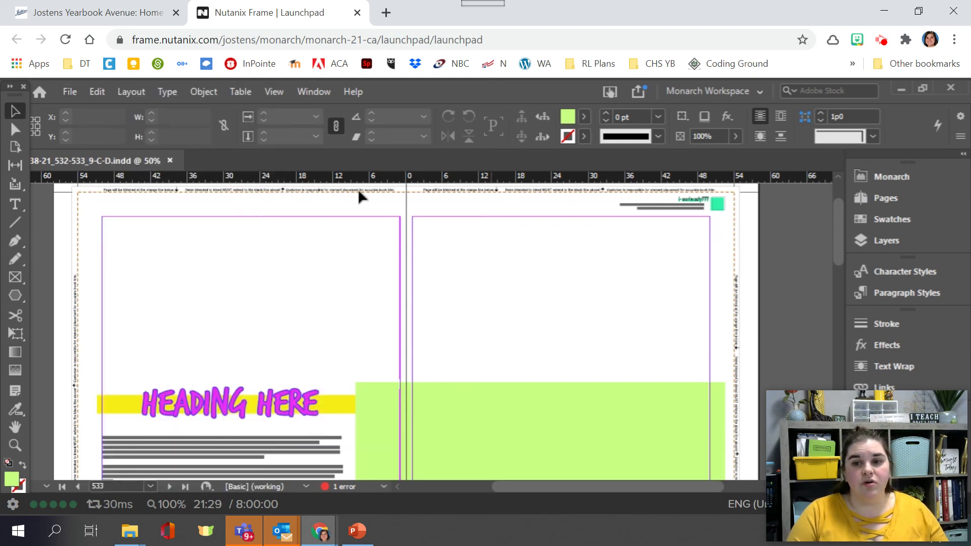